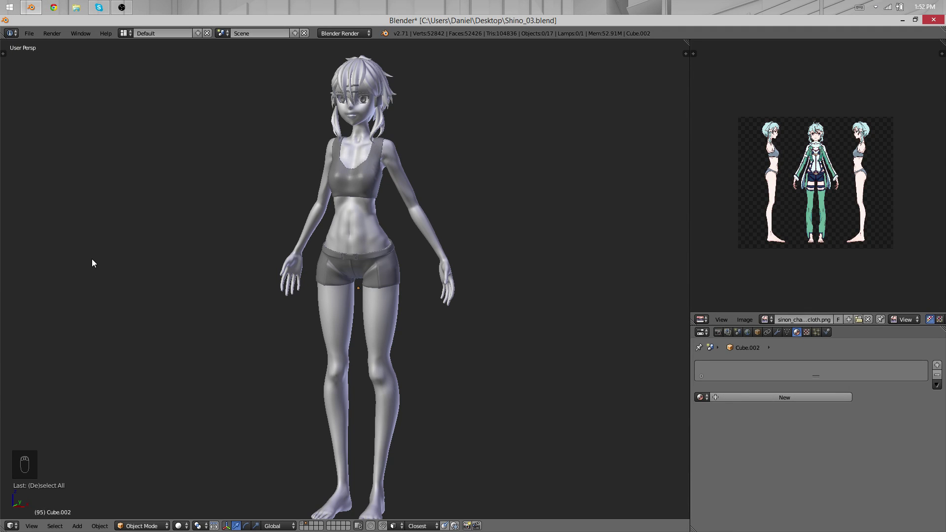
# Step: Orbit and zoom around the model to inspect it from the front, sides and back
pyautogui.moveTo(92, 259); pyautogui.dragTo(510, 313, button='middle')
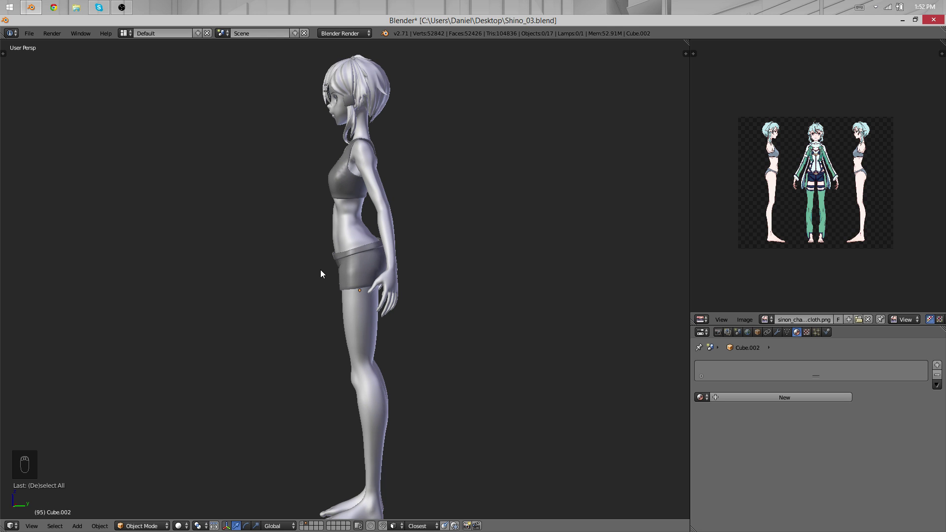
pyautogui.moveTo(270, 352); pyautogui.dragTo(415, 351, button='middle')
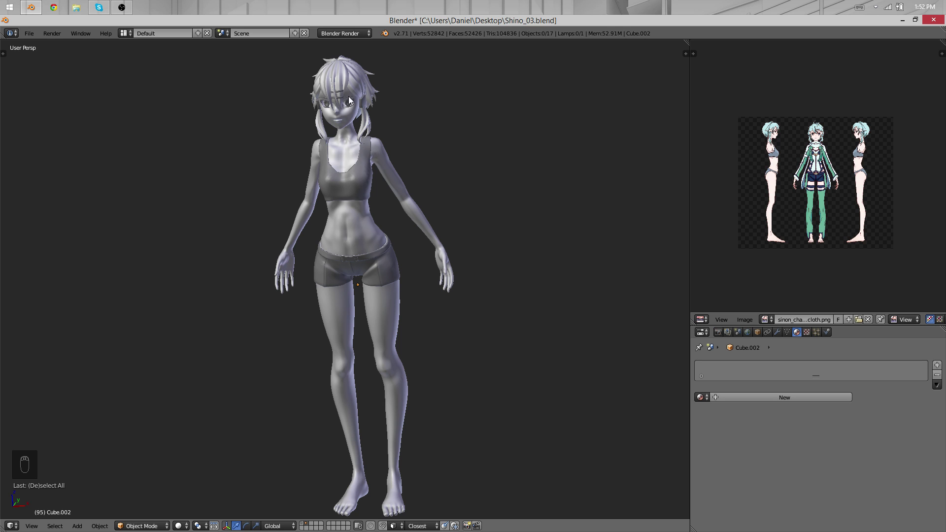
pyautogui.moveTo(380, 207); pyautogui.dragTo(410, 249, button='middle')
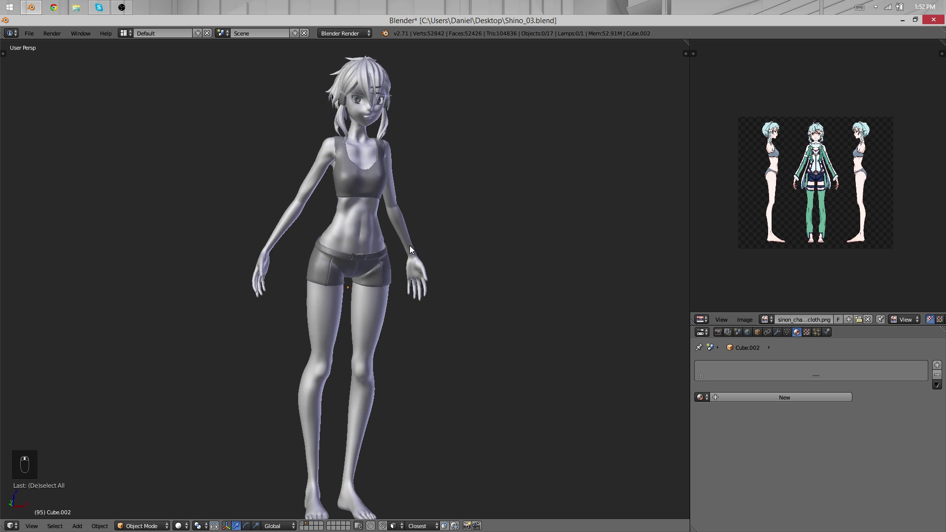
pyautogui.moveTo(164, 329); pyautogui.dragTo(459, 237, button='middle')
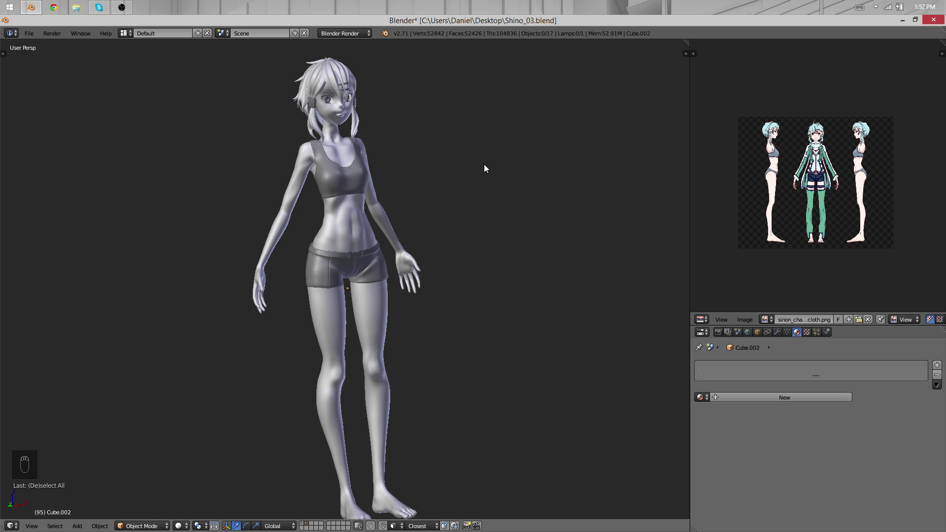
pyautogui.scroll(2, 483, 163)
pyautogui.moveTo(478, 169); pyautogui.dragTo(439, 309, button='middle')
pyautogui.scroll(2, 598, 271)
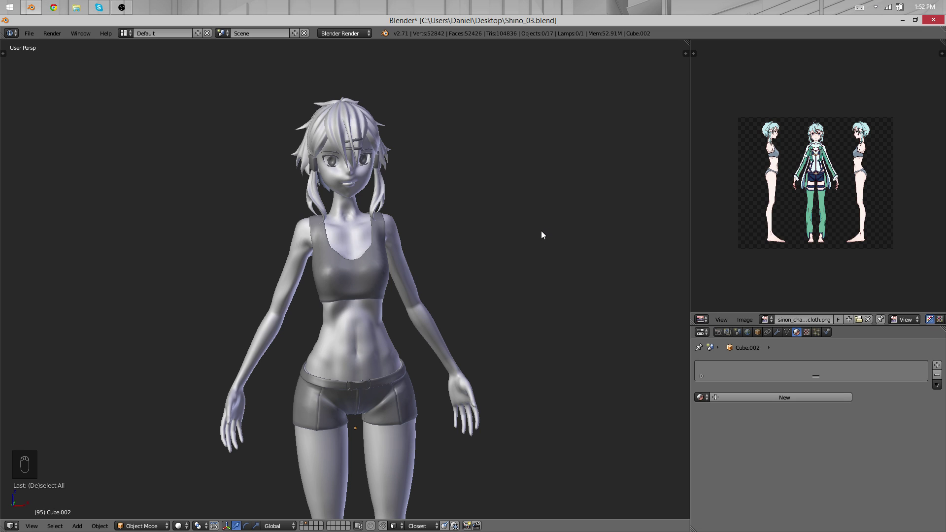
pyautogui.scroll(-2, 475, 253)
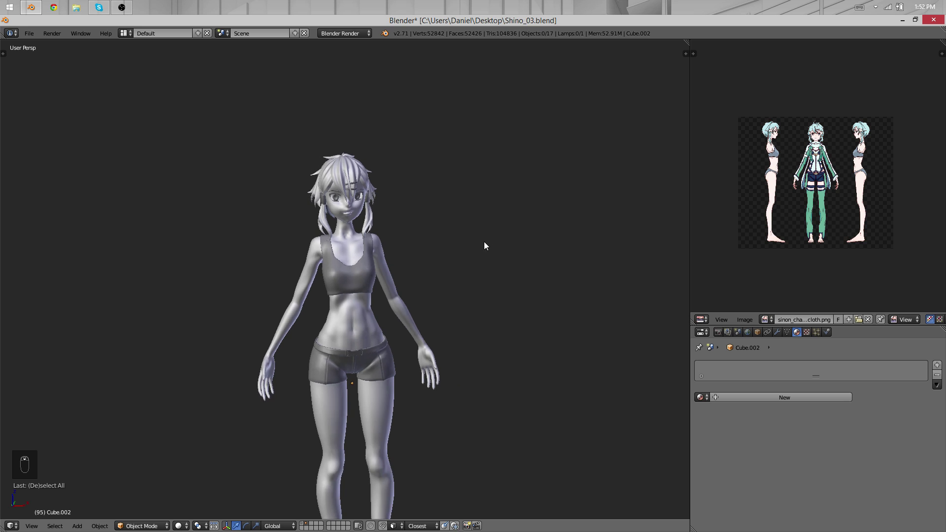
pyautogui.moveTo(476, 253); pyautogui.dragTo(522, 332, button='middle')
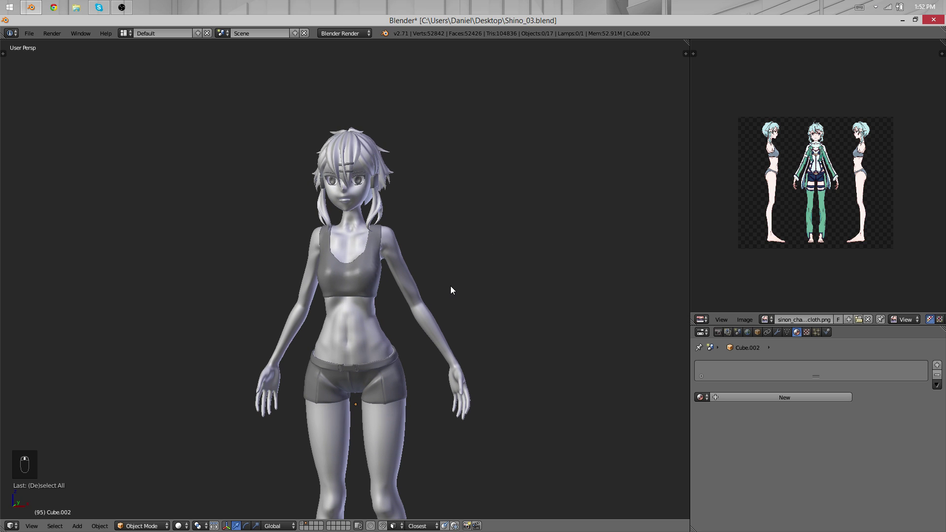
pyautogui.scroll(-3, 484, 284)
pyautogui.moveTo(498, 298); pyautogui.dragTo(286, 313, button='middle')
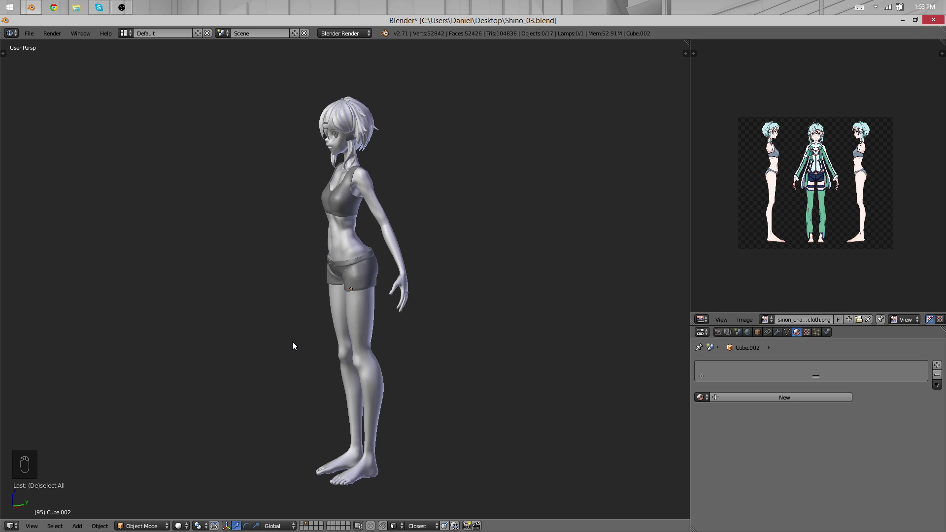
pyautogui.moveTo(292, 341); pyautogui.dragTo(380, 332, button='middle')
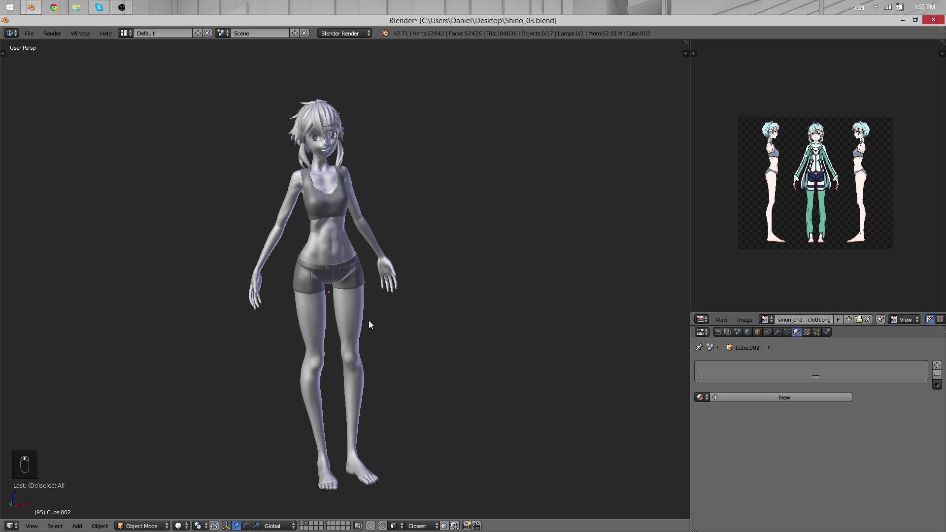
pyautogui.scroll(3, 422, 292)
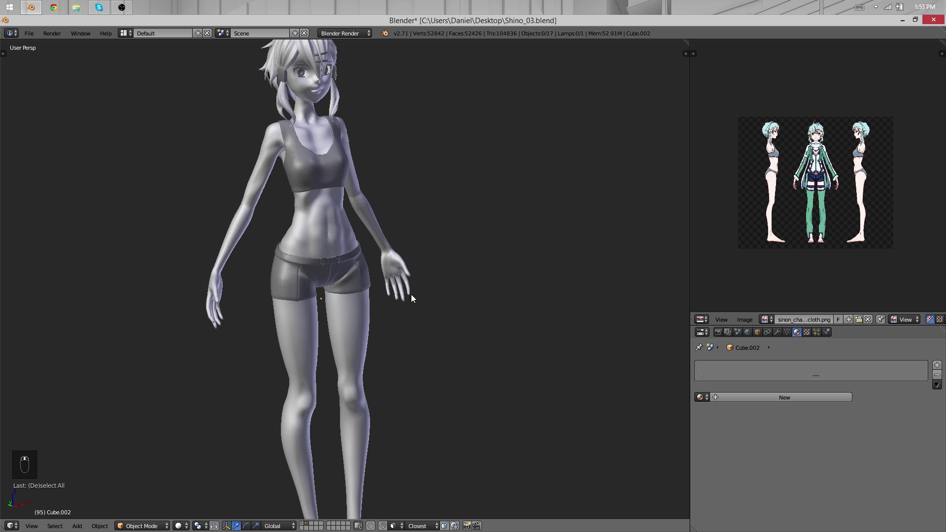
pyautogui.scroll(-1, 410, 294)
# Step: Keep orbiting through back and three-quarter views, zooming in and out on the model
pyautogui.moveTo(104, 269); pyautogui.dragTo(198, 310, button='middle')
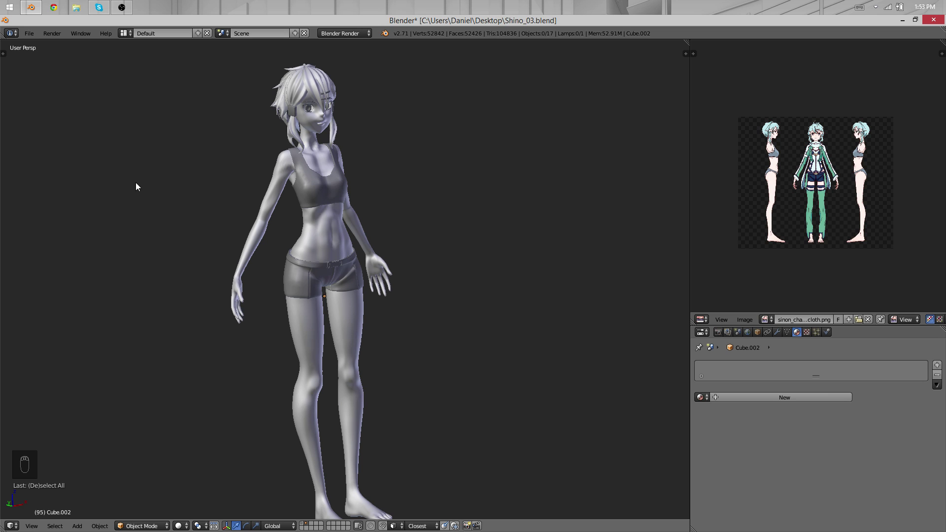
pyautogui.moveTo(431, 327); pyautogui.dragTo(22, 266, button='middle')
pyautogui.moveTo(346, 267); pyautogui.dragTo(449, 366, button='middle')
pyautogui.scroll(4, 420, 329)
pyautogui.scroll(-2, 449, 366)
pyautogui.scroll(-2, 354, 324)
pyautogui.scroll(4, 376, 288)
pyautogui.scroll(-3, 352, 315)
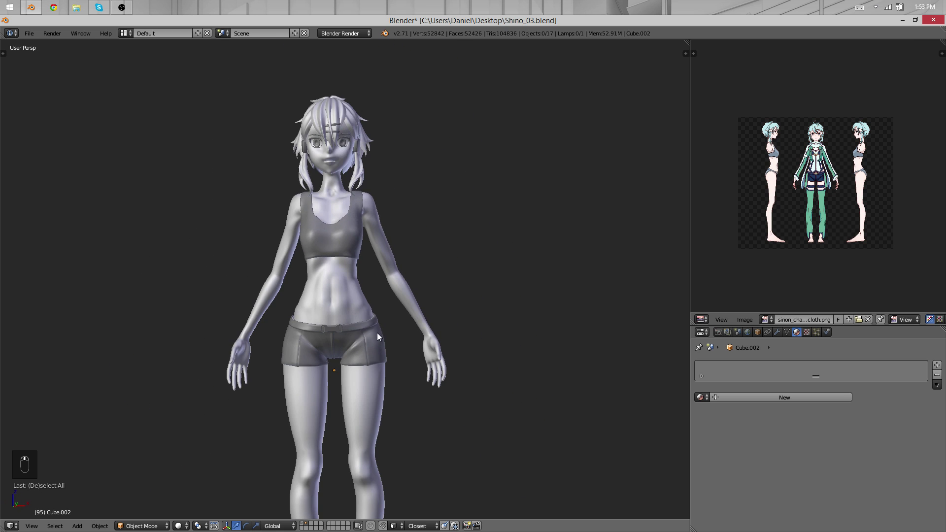
pyautogui.moveTo(386, 338)
pyautogui.mouseDown(button='middle')
pyautogui.moveTo(515, 312)
pyautogui.moveTo(388, 340)
pyautogui.mouseUp(button='middle')
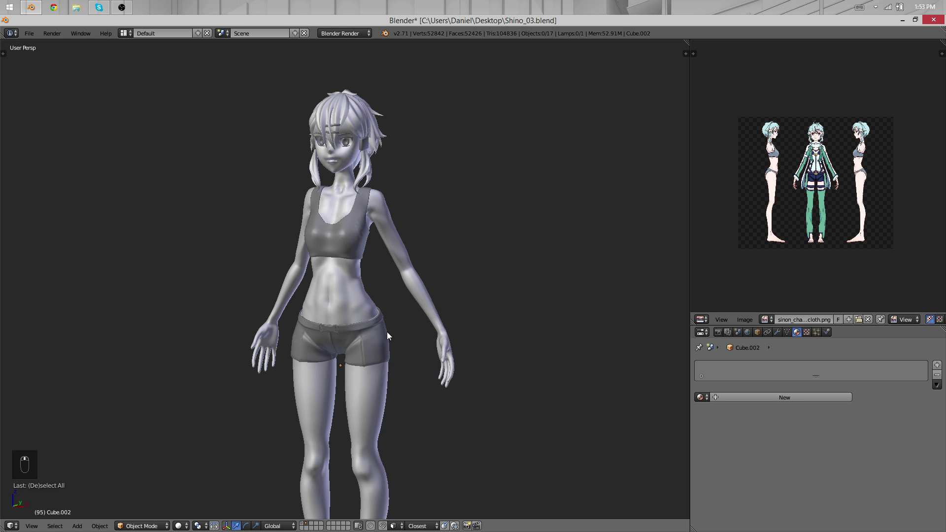
pyautogui.scroll(4, 841, 136)
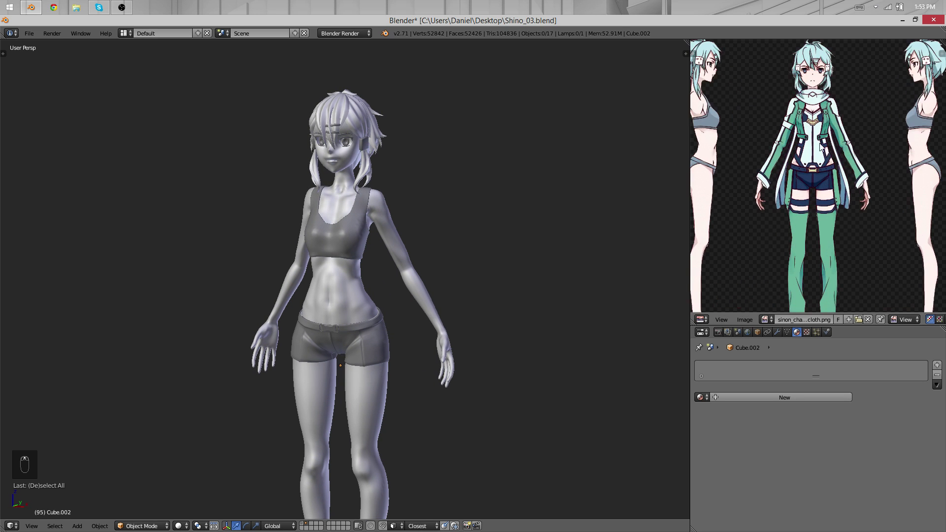
pyautogui.scroll(4, 807, 259)
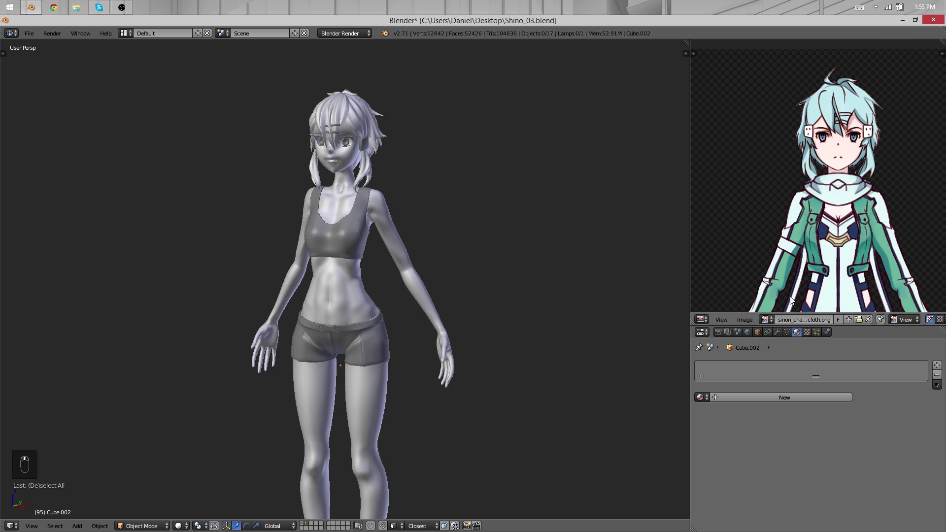
# Step: Switch the reference image to sinon_hand.png, then the colour sheet, then back to the clothed sheet
pyautogui.click(764, 321)
pyautogui.click(788, 351)
pyautogui.scroll(2, 789, 224)
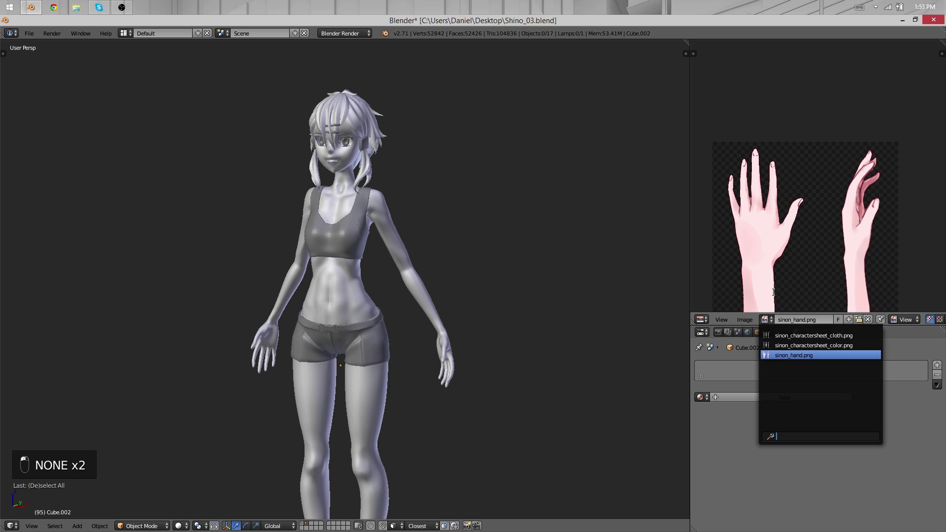
pyautogui.click(767, 320)
pyautogui.click(791, 345)
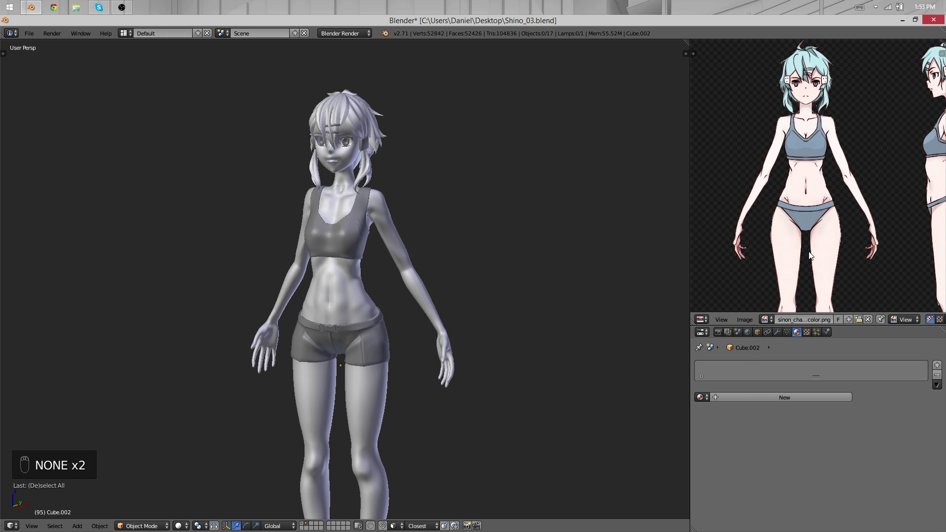
pyautogui.scroll(2, 809, 249)
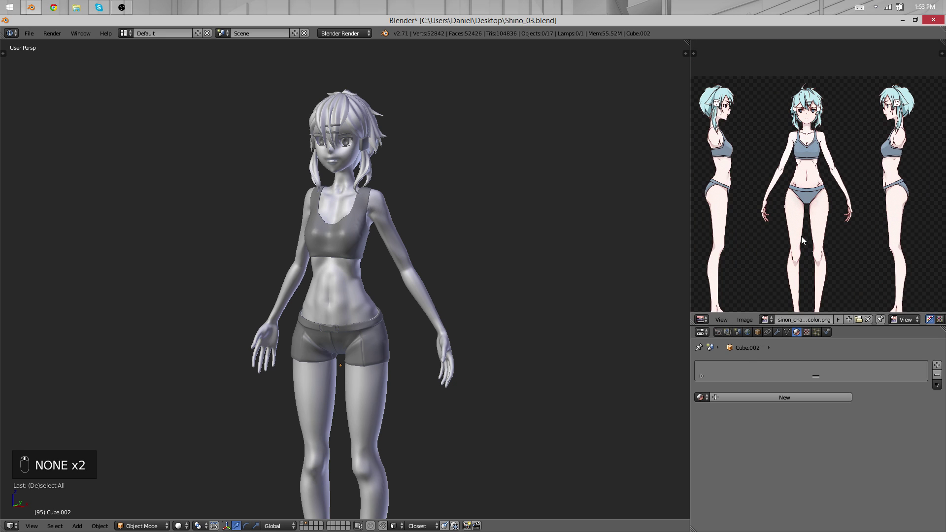
pyautogui.click(763, 321)
pyautogui.click(790, 332)
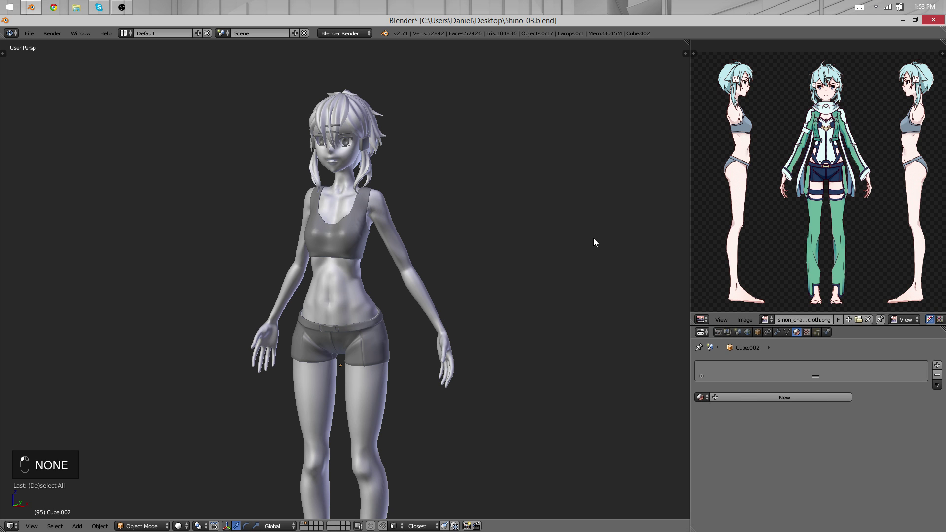
# Step: Turn the model to face the viewer and display it in textured shading
pyautogui.moveTo(506, 247); pyautogui.dragTo(488, 254, button='middle')
pyautogui.moveTo(397, 309); pyautogui.dragTo(484, 289, button='middle')
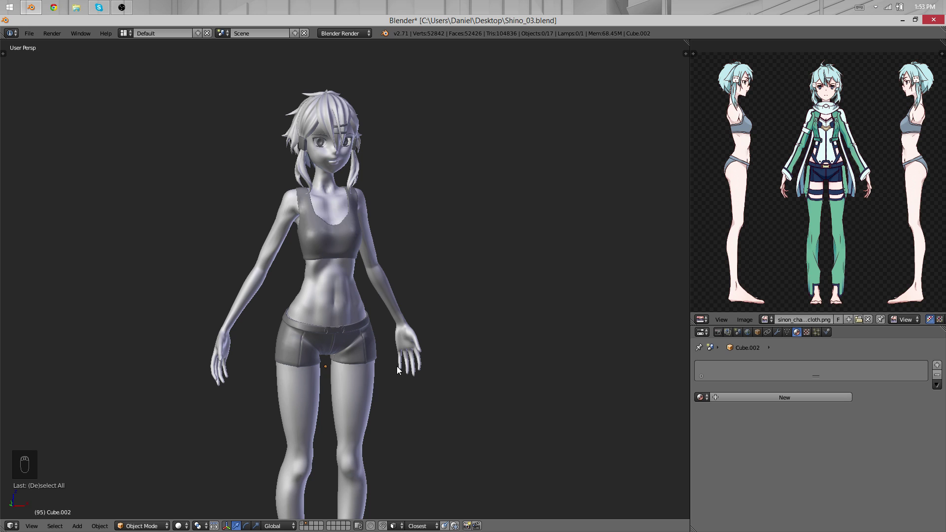
pyautogui.moveTo(388, 357); pyautogui.dragTo(386, 329, button='middle')
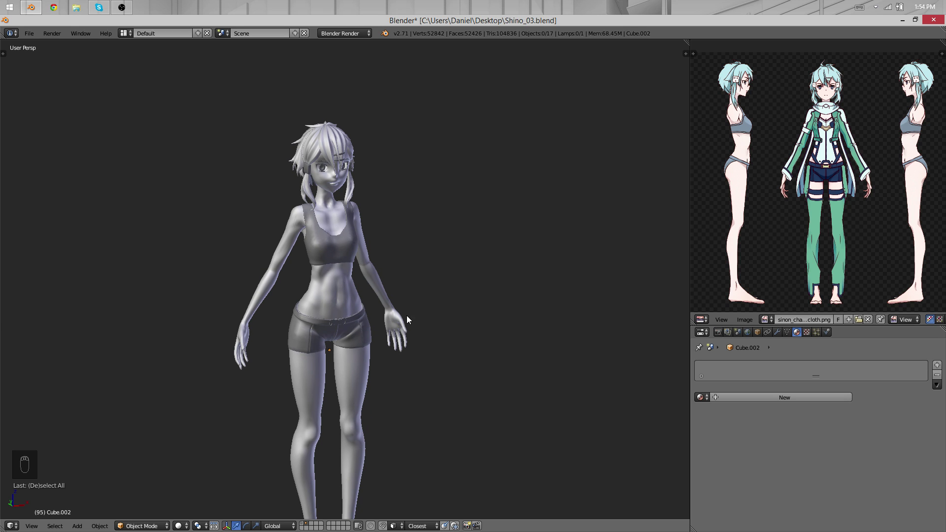
pyautogui.moveTo(406, 315)
pyautogui.mouseDown(button='middle')
pyautogui.moveTo(367, 320)
pyautogui.moveTo(408, 286)
pyautogui.moveTo(472, 274)
pyautogui.moveTo(388, 279)
pyautogui.moveTo(424, 320)
pyautogui.moveTo(356, 331)
pyautogui.moveTo(450, 262)
pyautogui.moveTo(276, 267)
pyautogui.moveTo(333, 306)
pyautogui.moveTo(246, 349)
pyautogui.moveTo(375, 304)
pyautogui.moveTo(379, 328)
pyautogui.moveTo(371, 309)
pyautogui.mouseUp(button='middle')
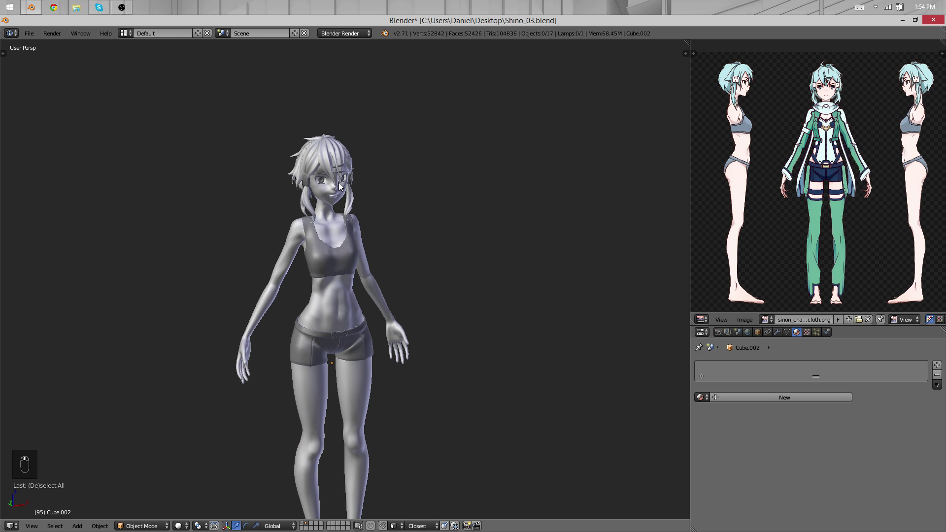
pyautogui.hotkey('alt', 'z')
# Step: Select the top garment piece Cube.007 and assign Material.001 to it
pyautogui.moveTo(339, 267); pyautogui.dragTo(313, 320, button='middle')
pyautogui.rightClick(329, 253)
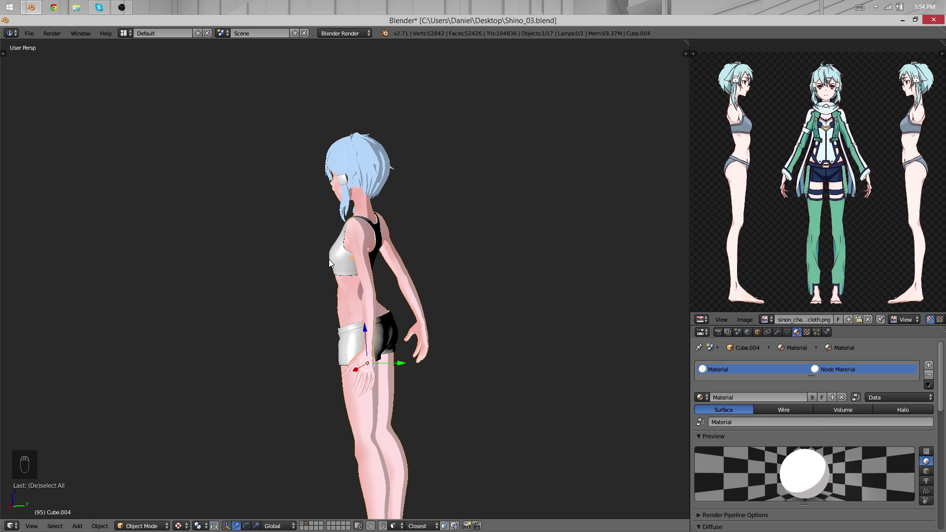
pyautogui.hotkey('ctrl', 'z')
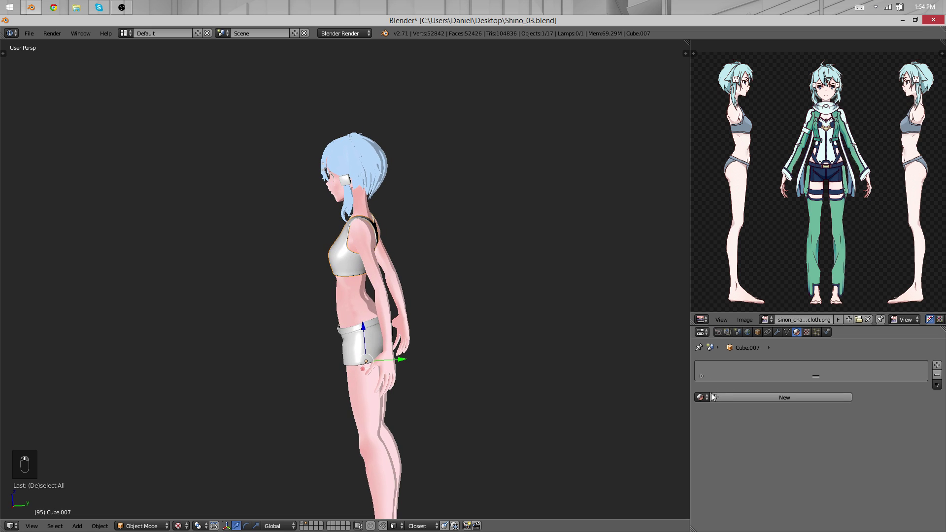
pyautogui.click(700, 397)
pyautogui.click(714, 422)
pyautogui.moveTo(428, 353); pyautogui.dragTo(486, 293, button='middle')
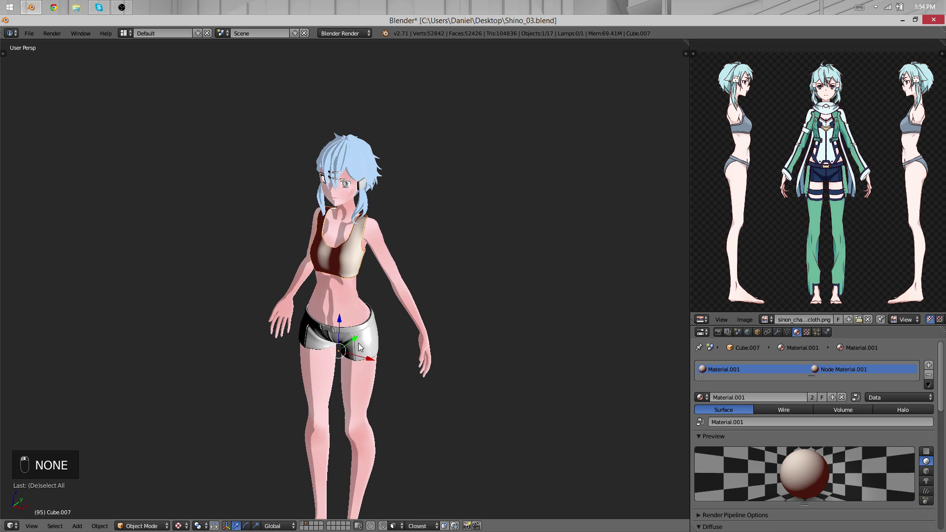
# Step: Deselect all and swap the top's material to the plain 'Material'
pyautogui.press('a')
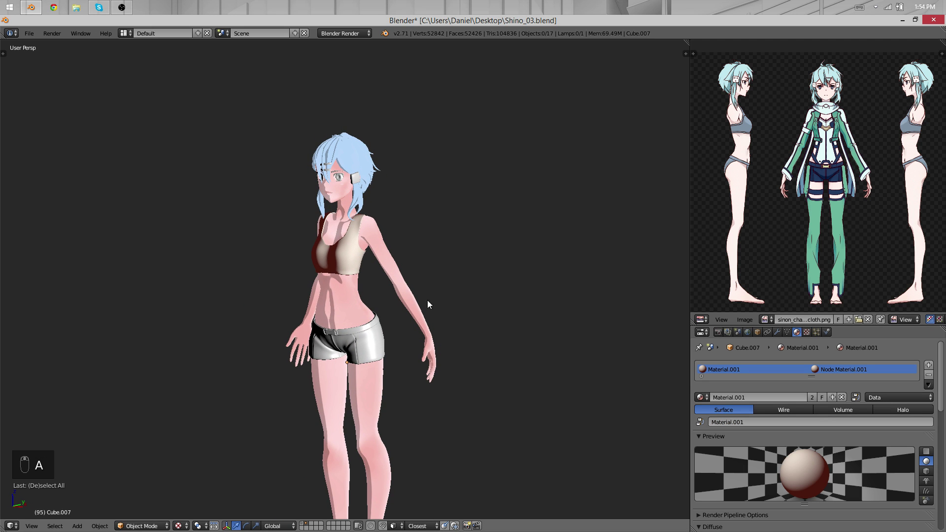
pyautogui.click(702, 397)
pyautogui.click(721, 412)
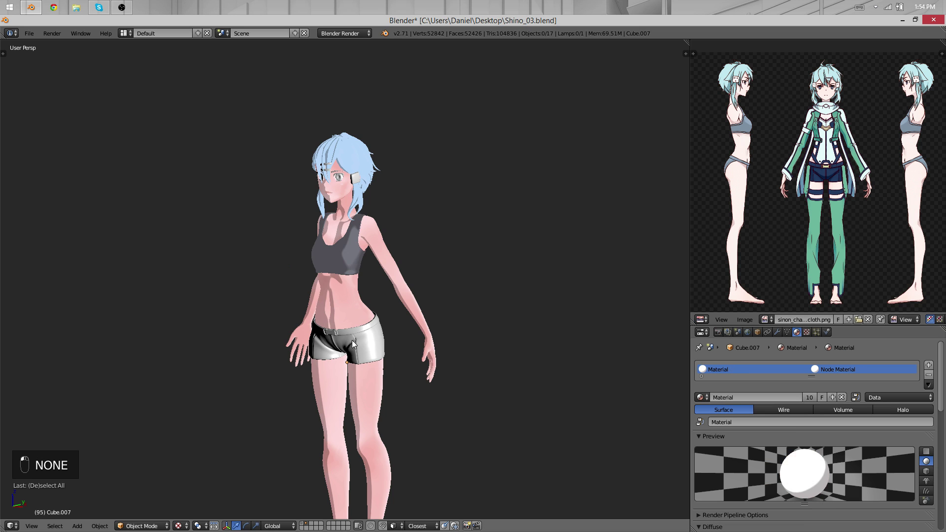
pyautogui.moveTo(542, 326); pyautogui.dragTo(330, 291, button='middle')
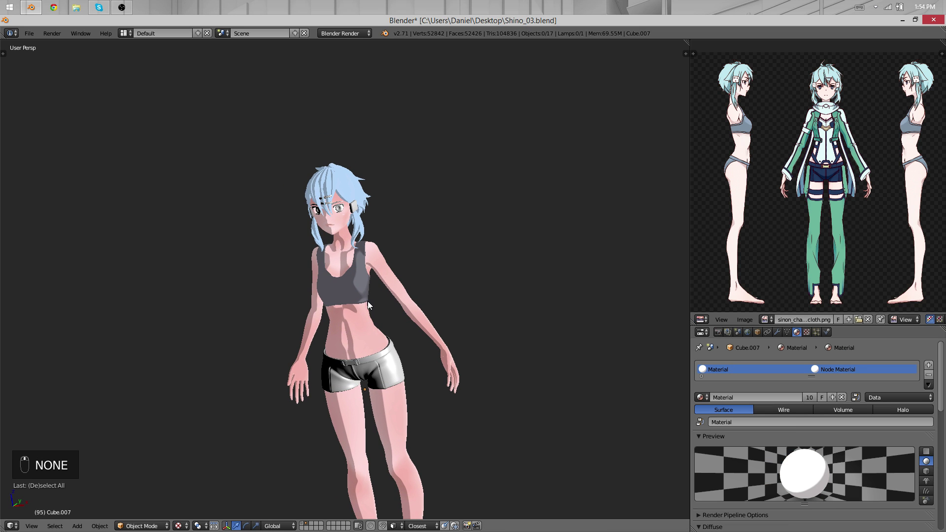
# Step: Switch to grey solid shading, delete Cube.007's material slot, and orbit to a side profile
pyautogui.press('z')
pyautogui.press('z')
pyautogui.press('z')
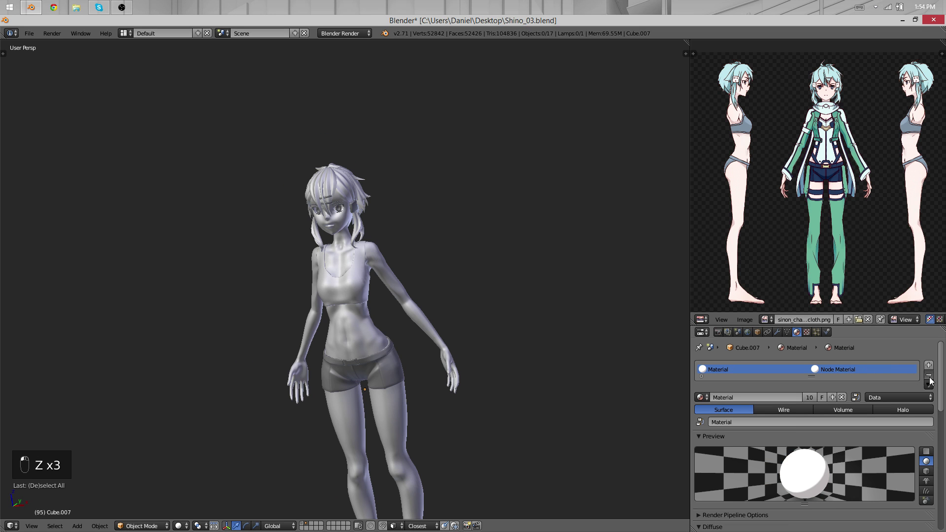
pyautogui.click(929, 375)
pyautogui.moveTo(375, 390); pyautogui.dragTo(351, 333, button='middle')
pyautogui.scroll(3, 332, 364)
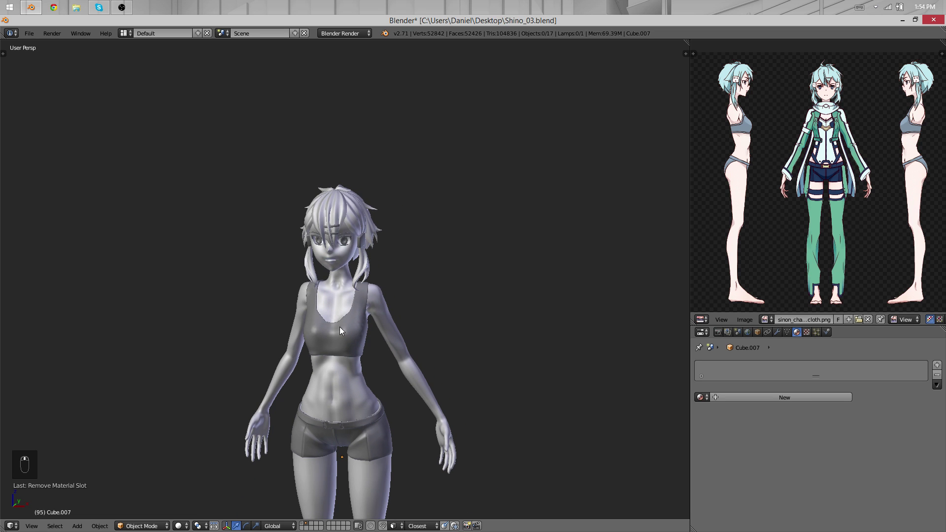
pyautogui.moveTo(265, 304); pyautogui.dragTo(374, 325, button='middle')
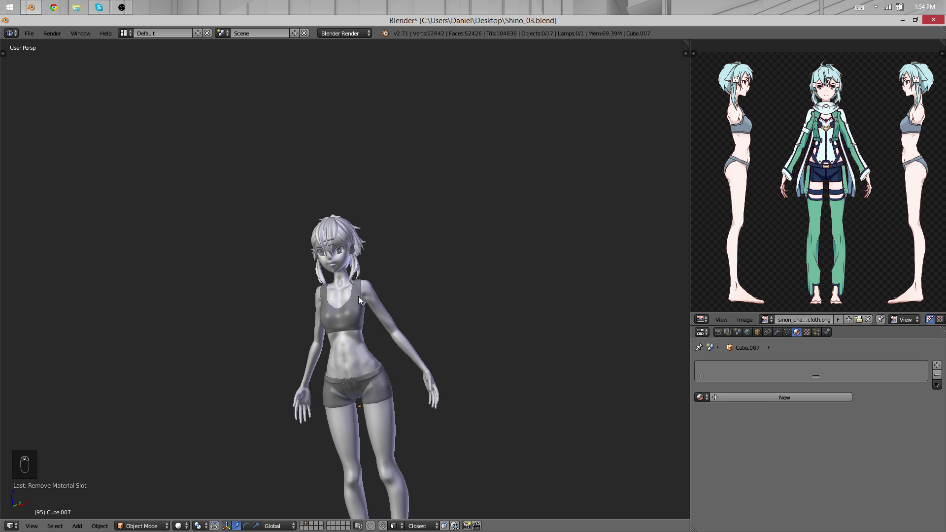
pyautogui.moveTo(359, 291); pyautogui.dragTo(421, 338, button='middle')
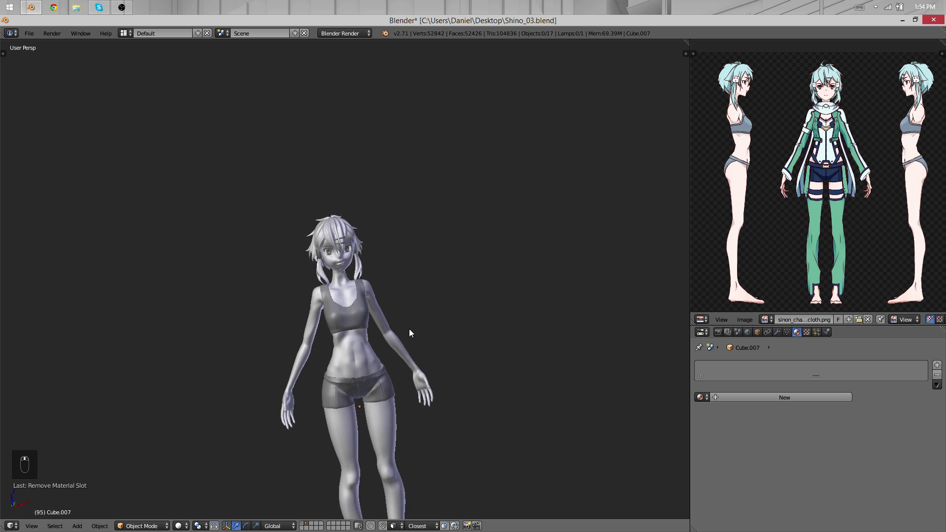
pyautogui.press('KP_1')
pyautogui.scroll(-2, 416, 299)
pyautogui.moveTo(416, 300); pyautogui.dragTo(297, 380, button='middle')
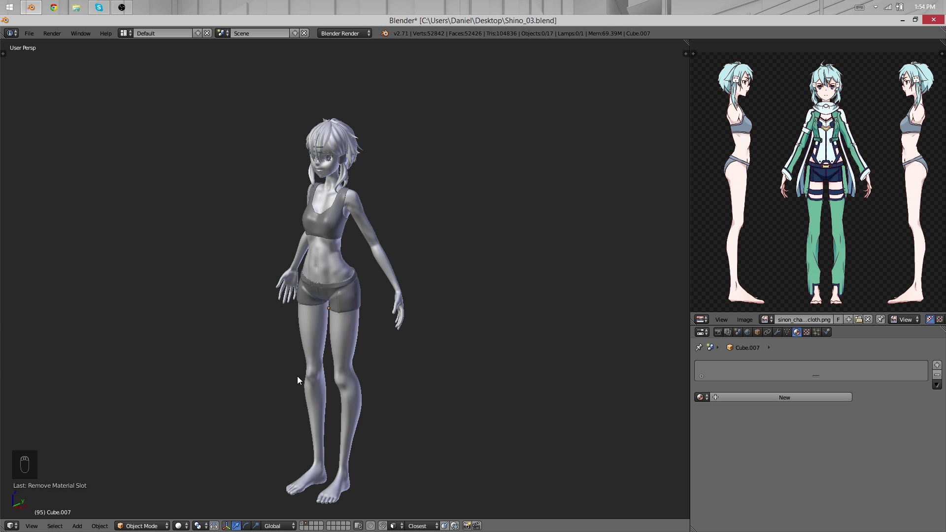
pyautogui.moveTo(178, 313); pyautogui.dragTo(397, 363, button='middle')
pyautogui.press('KP_1')
pyautogui.moveTo(397, 314); pyautogui.dragTo(191, 342, button='middle')
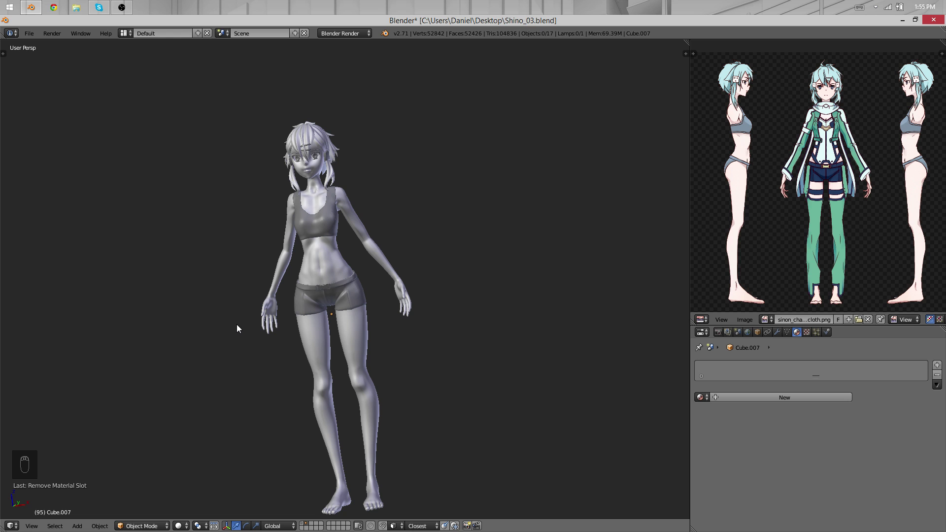
pyautogui.moveTo(236, 321); pyautogui.dragTo(386, 294, button='middle')
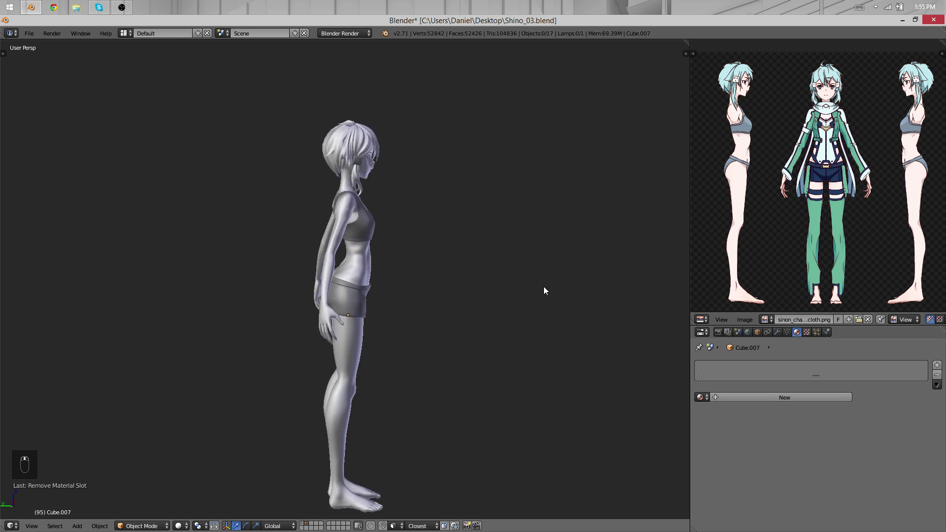
pyautogui.moveTo(564, 290); pyautogui.dragTo(360, 314, button='middle')
pyautogui.scroll(3, 360, 313)
pyautogui.scroll(-5, 454, 323)
pyautogui.scroll(4, 374, 353)
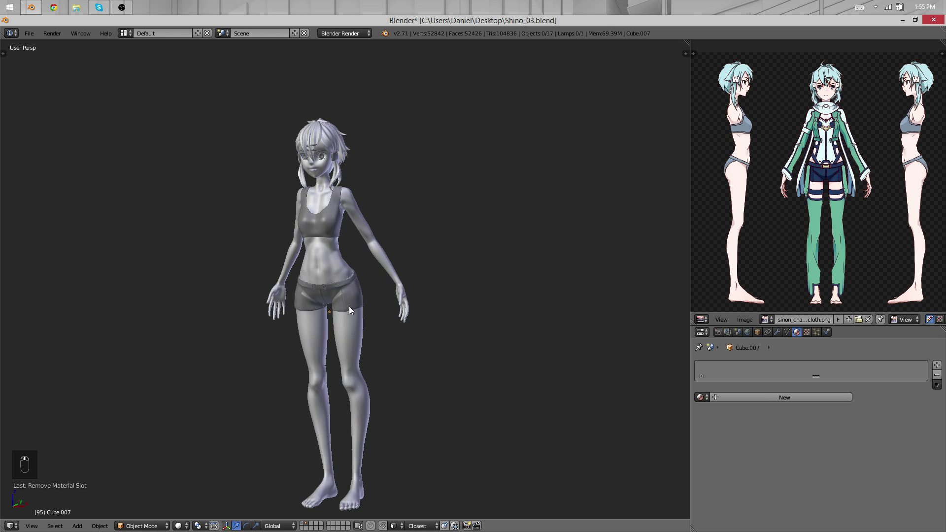
pyautogui.moveTo(348, 303); pyautogui.dragTo(509, 302, button='middle')
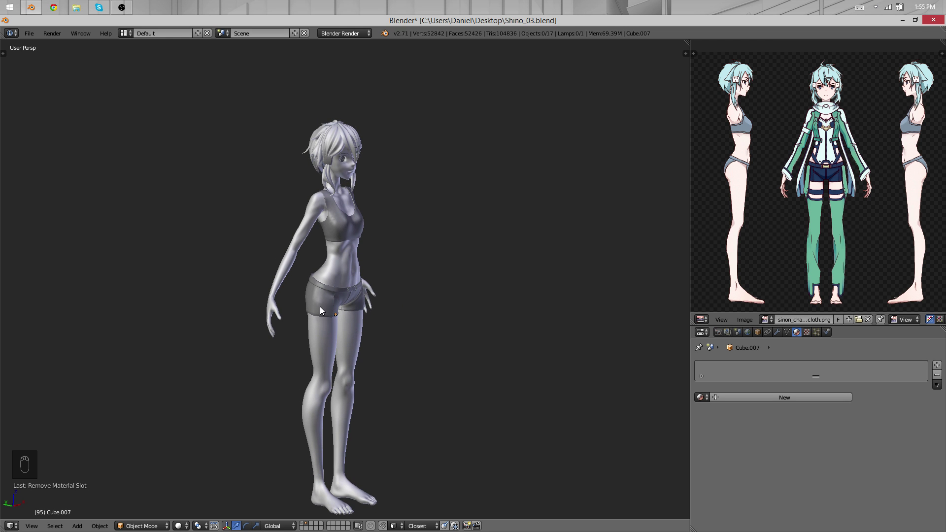
pyautogui.moveTo(319, 307); pyautogui.dragTo(323, 362, button='middle')
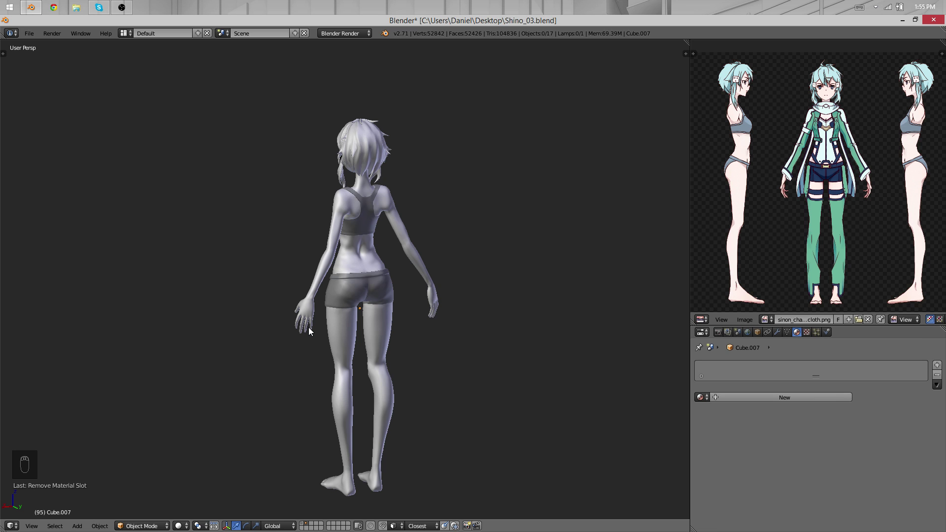
pyautogui.moveTo(309, 326); pyautogui.dragTo(386, 344, button='middle')
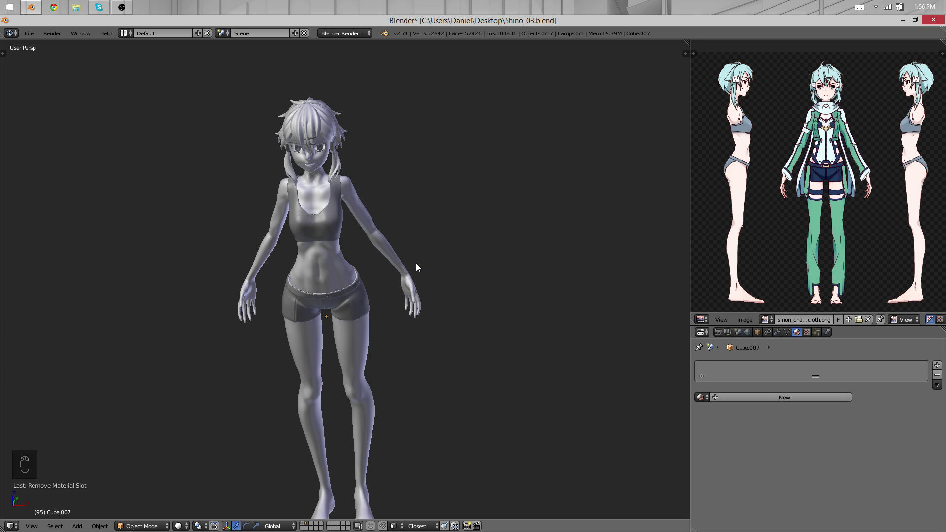
pyautogui.moveTo(424, 250)
pyautogui.mouseDown(button='middle')
pyautogui.moveTo(312, 278)
pyautogui.moveTo(430, 264)
pyautogui.mouseUp(button='middle')
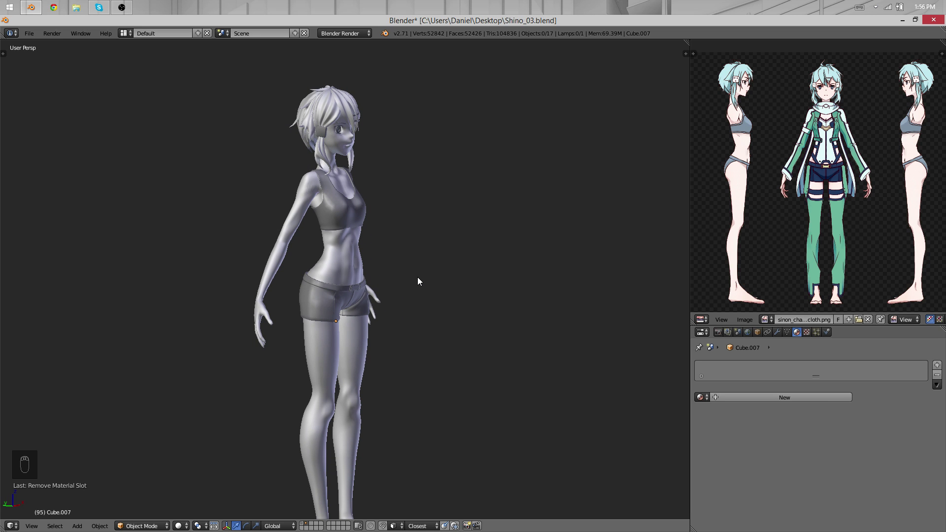
pyautogui.moveTo(418, 281); pyautogui.dragTo(565, 318, button='middle')
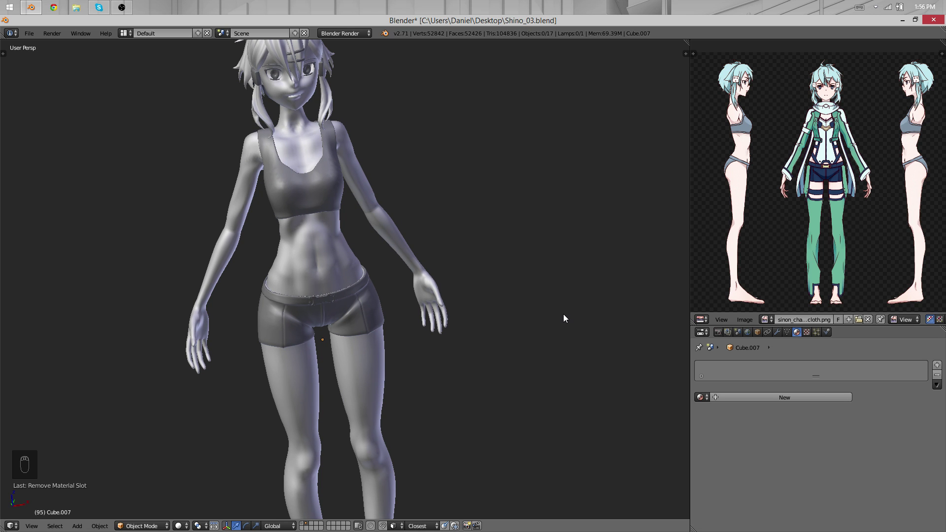
pyautogui.moveTo(498, 330); pyautogui.dragTo(368, 315, button='middle')
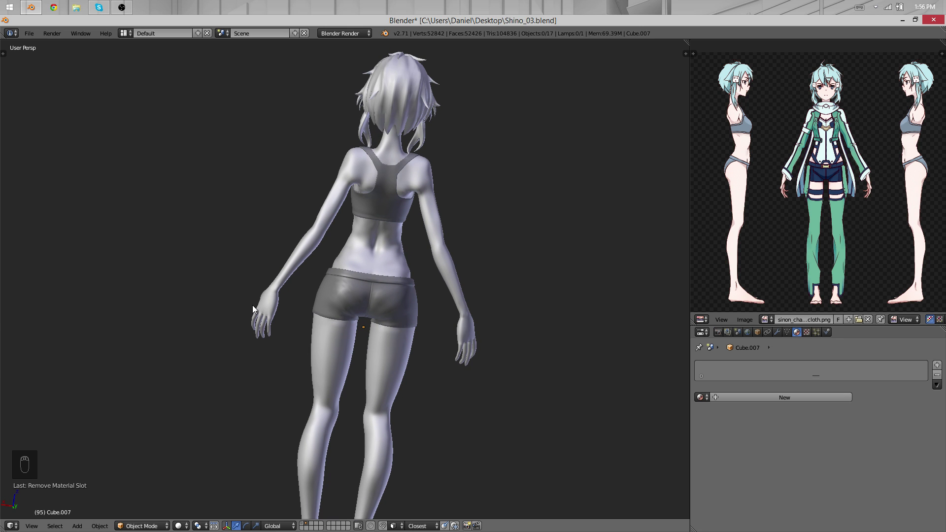
pyautogui.moveTo(253, 305); pyautogui.dragTo(405, 313, button='middle')
pyautogui.scroll(-3, 371, 330)
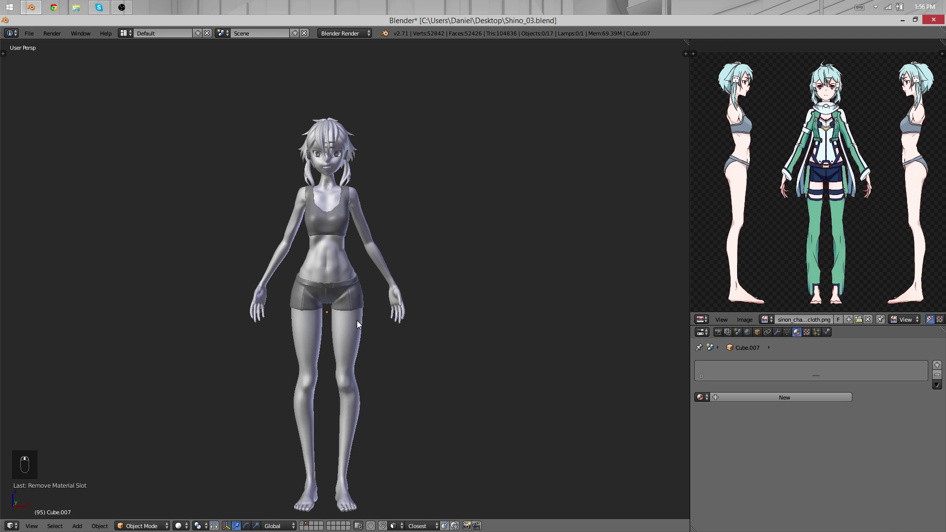
pyautogui.scroll(2, 371, 329)
pyautogui.scroll(-4, 371, 329)
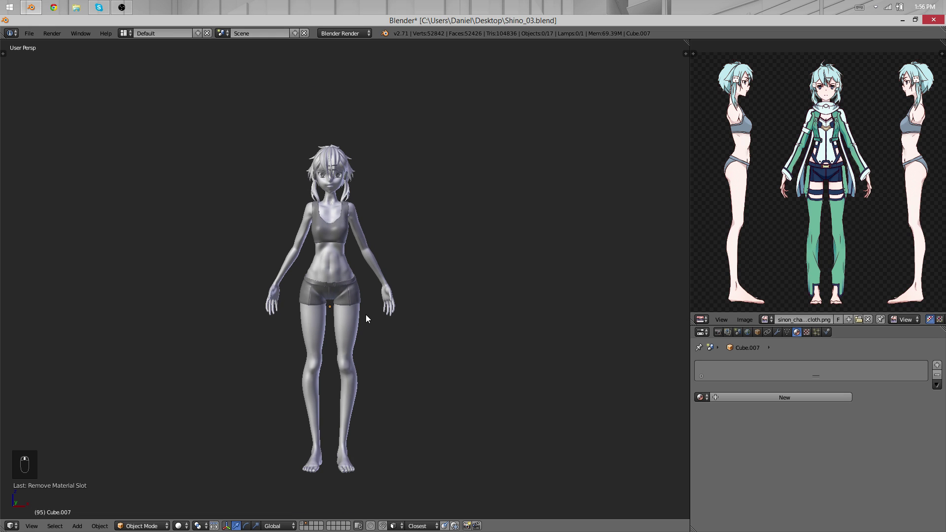
pyautogui.scroll(2, 345, 310)
pyautogui.moveTo(307, 308); pyautogui.dragTo(440, 320, button='middle')
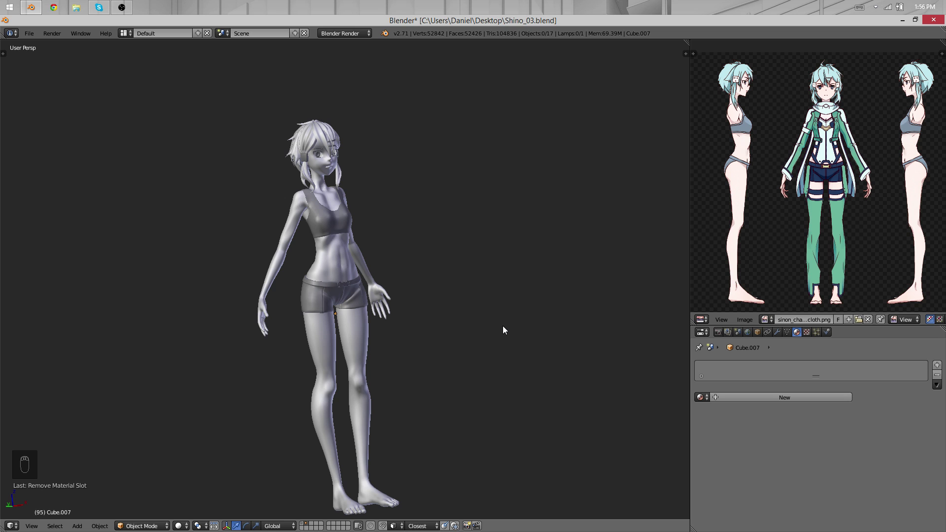
pyautogui.moveTo(496, 323); pyautogui.dragTo(389, 305, button='middle')
pyautogui.moveTo(422, 266); pyautogui.dragTo(391, 289, button='middle')
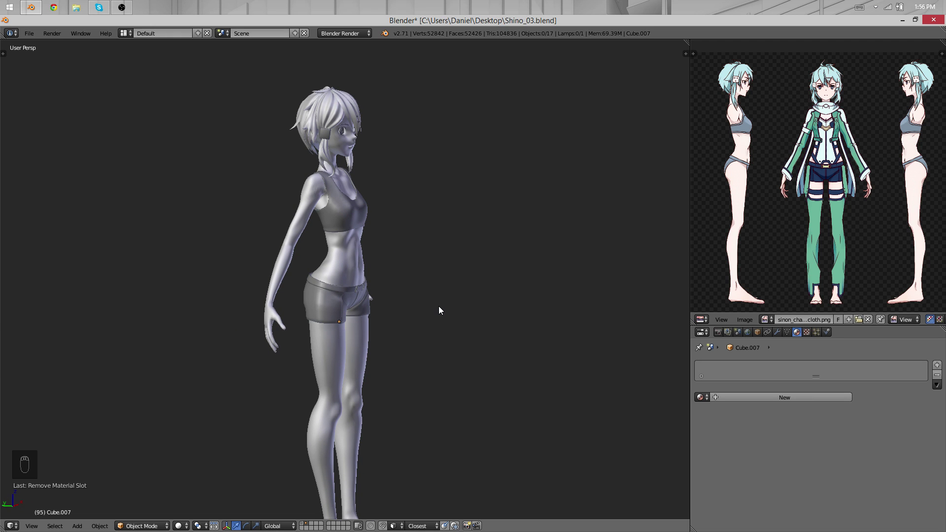
pyautogui.moveTo(520, 211); pyautogui.dragTo(522, 192, button='middle')
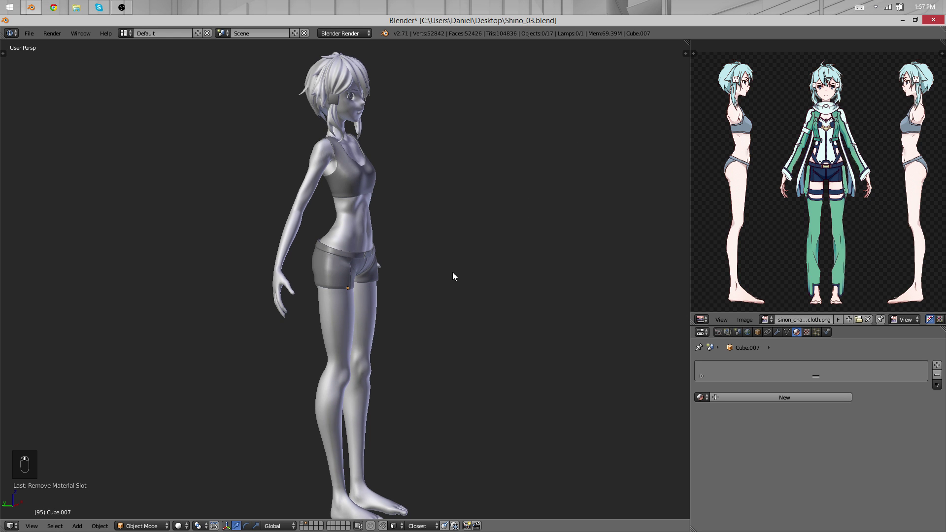
pyautogui.moveTo(507, 313); pyautogui.dragTo(448, 338, button='middle')
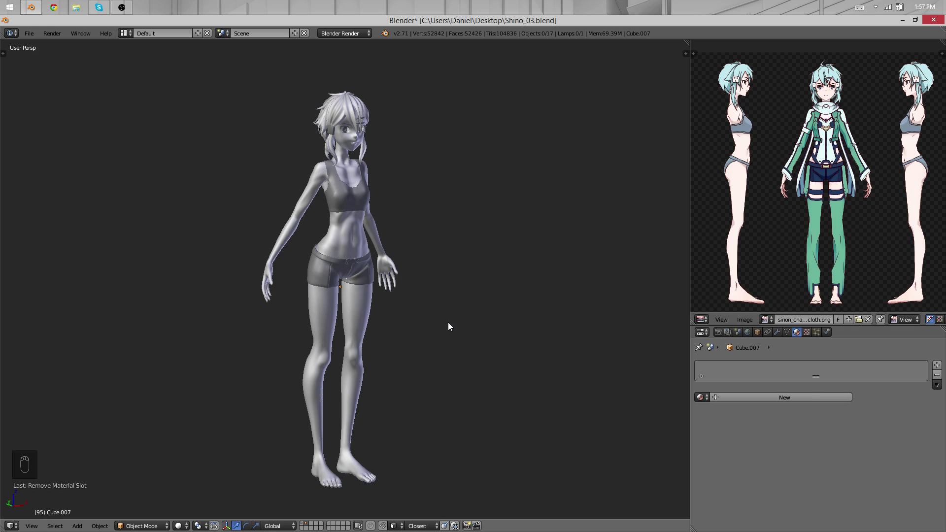